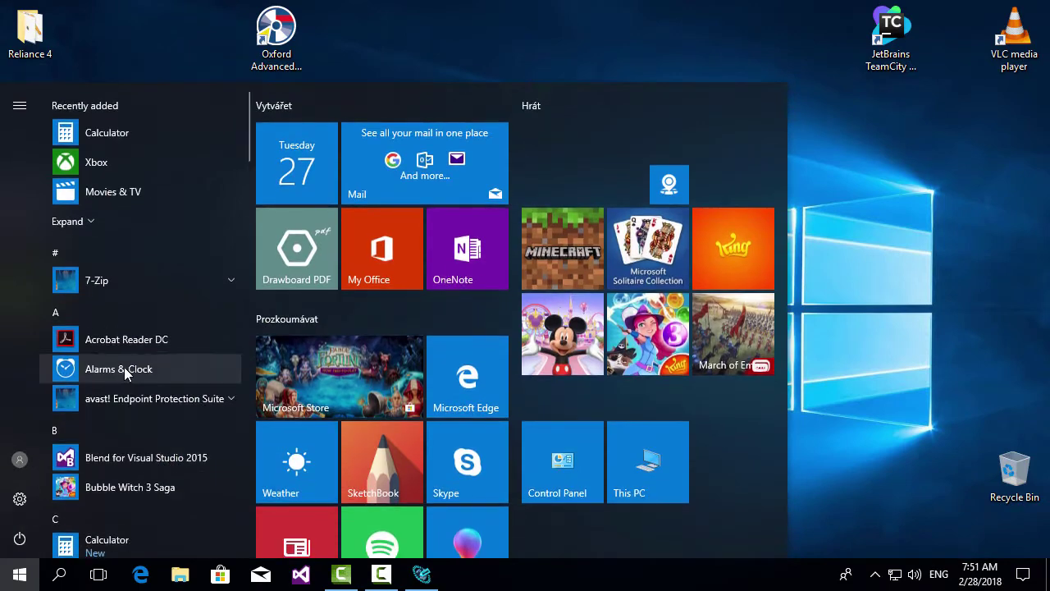
Launch the Activate License Wizard from the Reliance 4 folder in the Start menu.
scroll(127, 374, "down", 15)
scroll(132, 380, "down", 8)
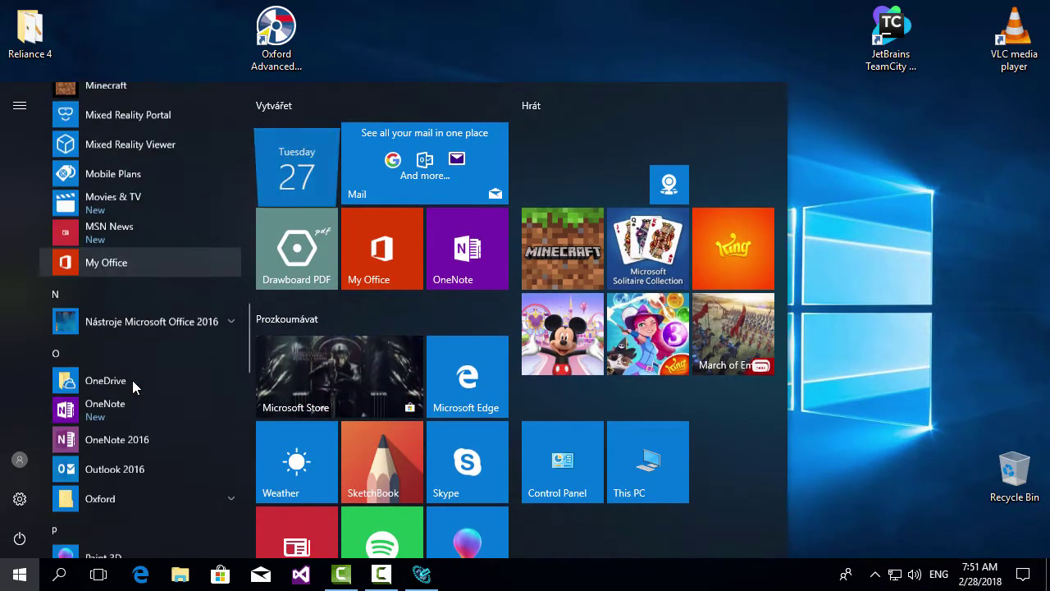
left_click(233, 312)
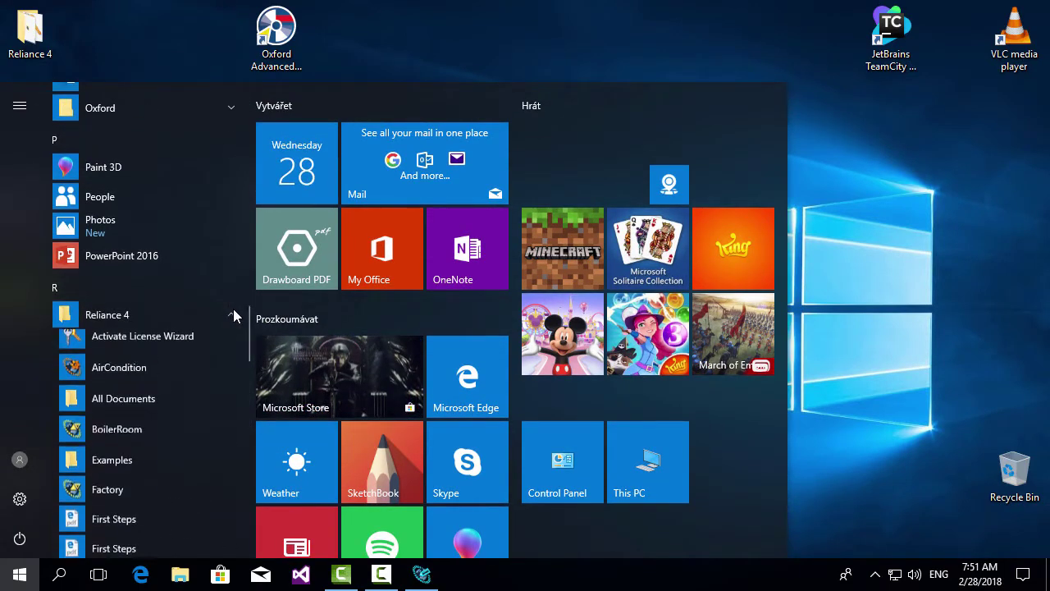
left_click(159, 341)
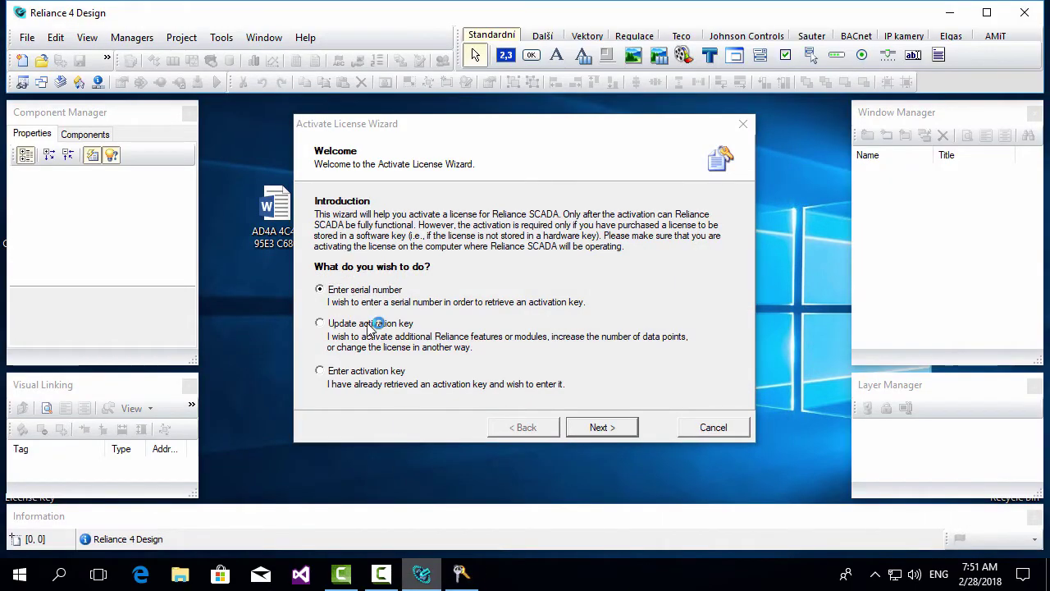
left_click(305, 38)
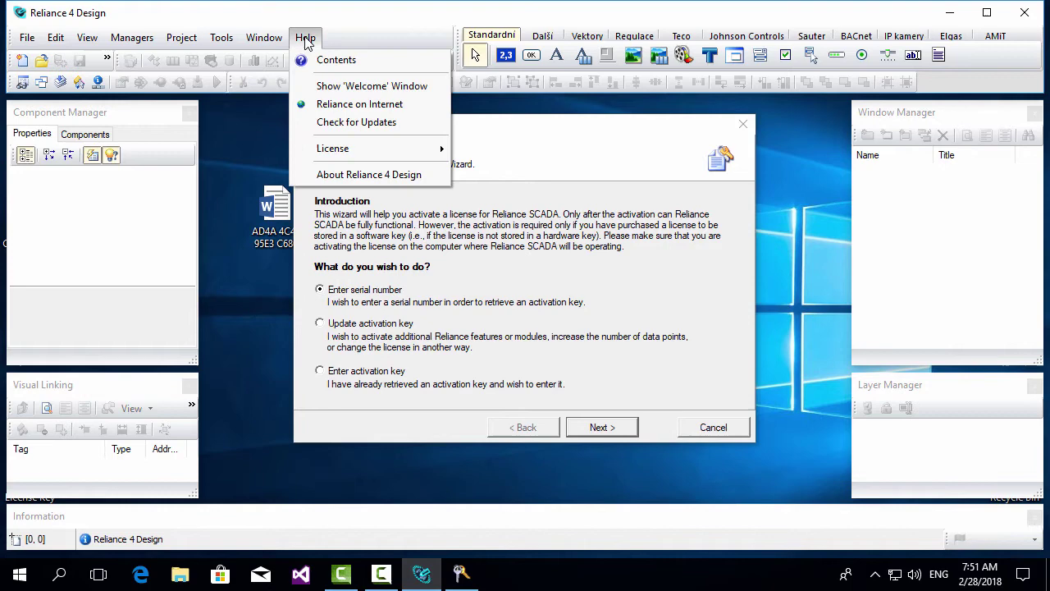
mouse_move(340, 158)
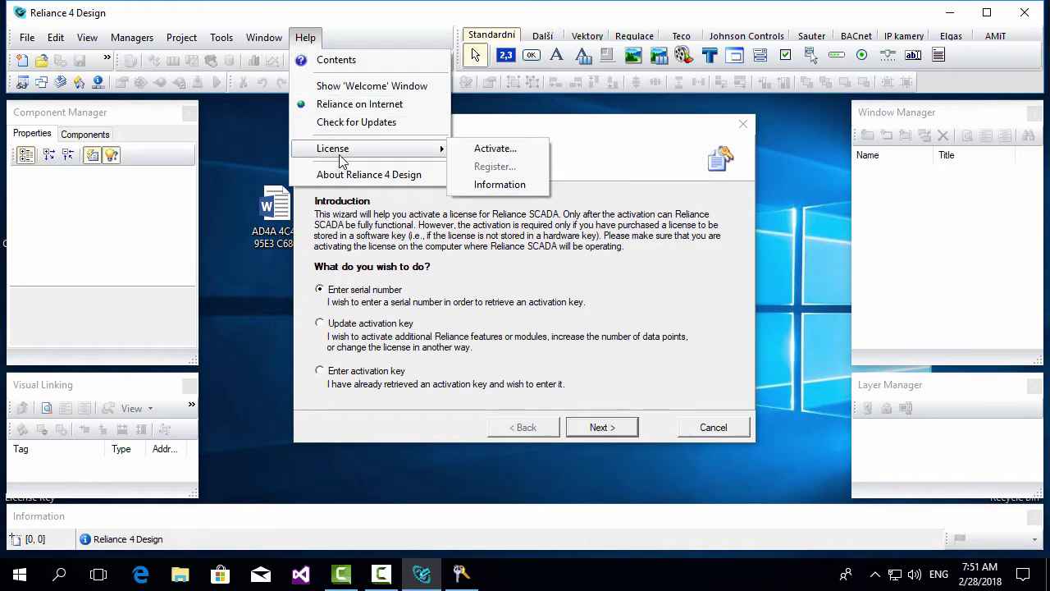
left_click(488, 150)
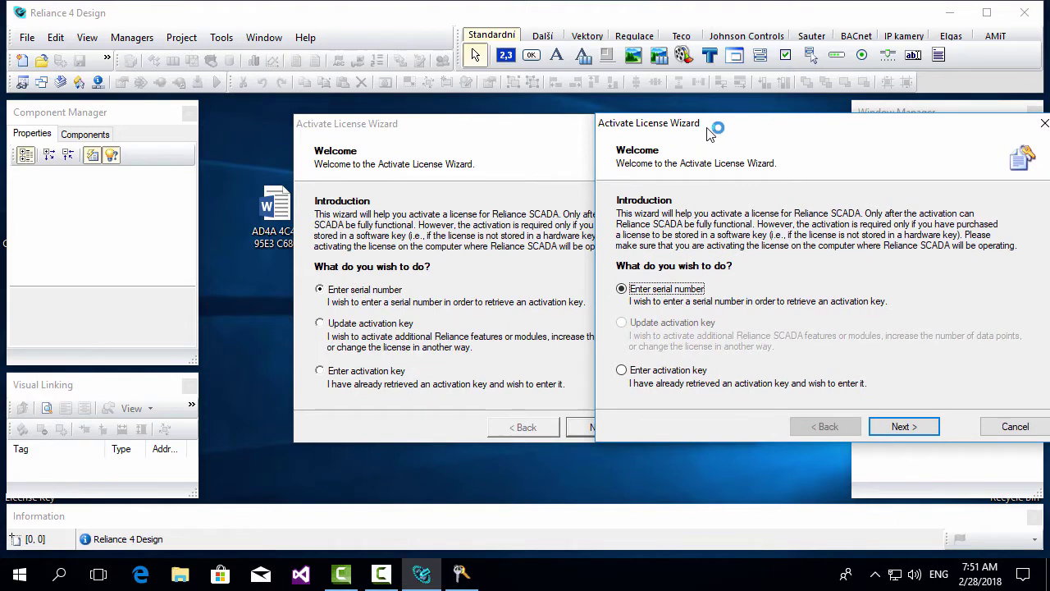
left_click_drag(710, 129, 726, 132)
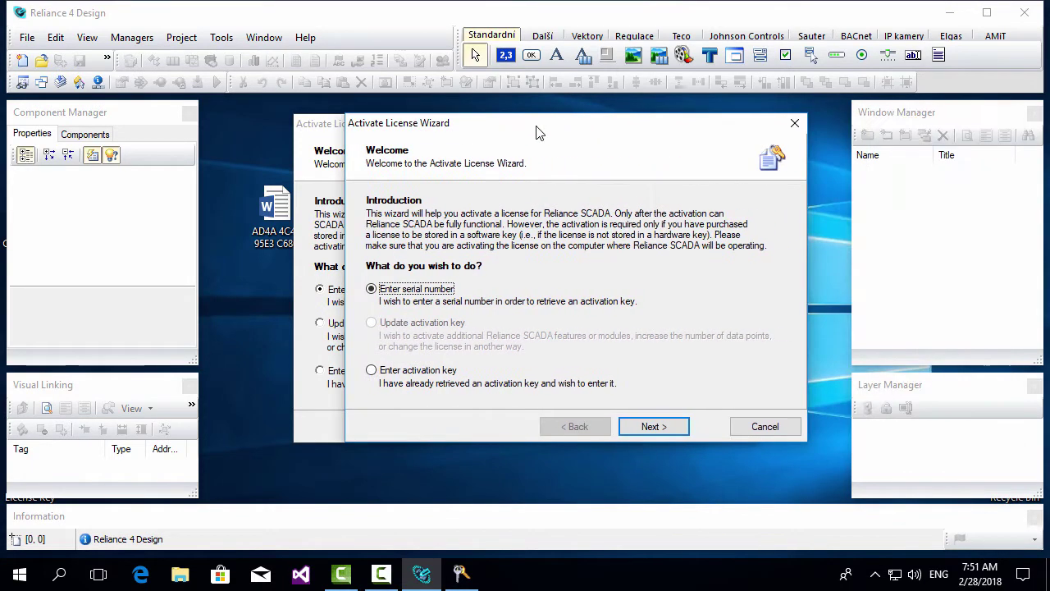
left_click(795, 125)
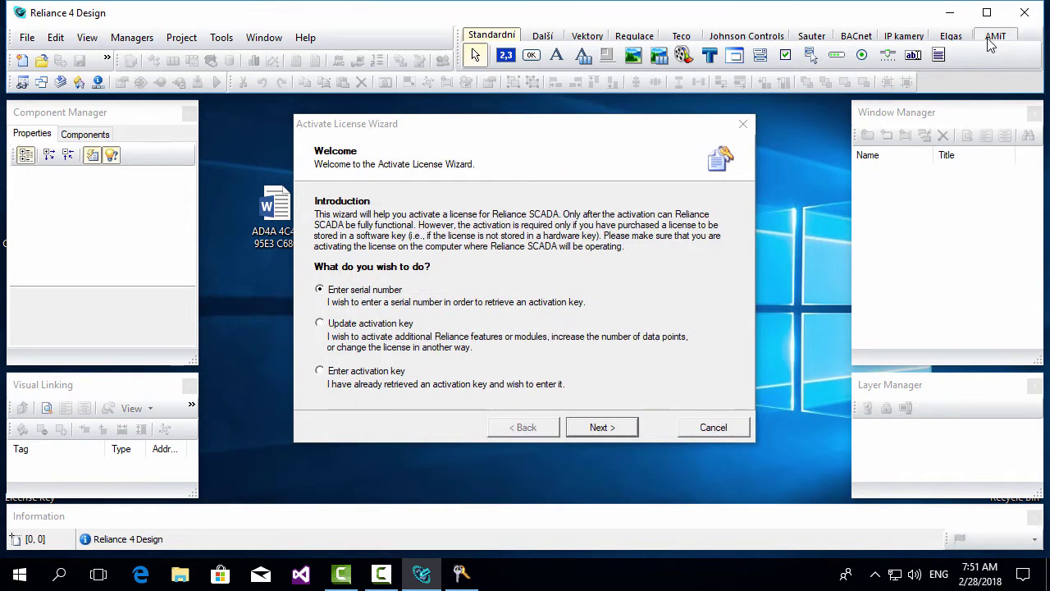
Close Reliance 4 Design, paste the license serial number, and perform Automatic activation.
left_click(1025, 13)
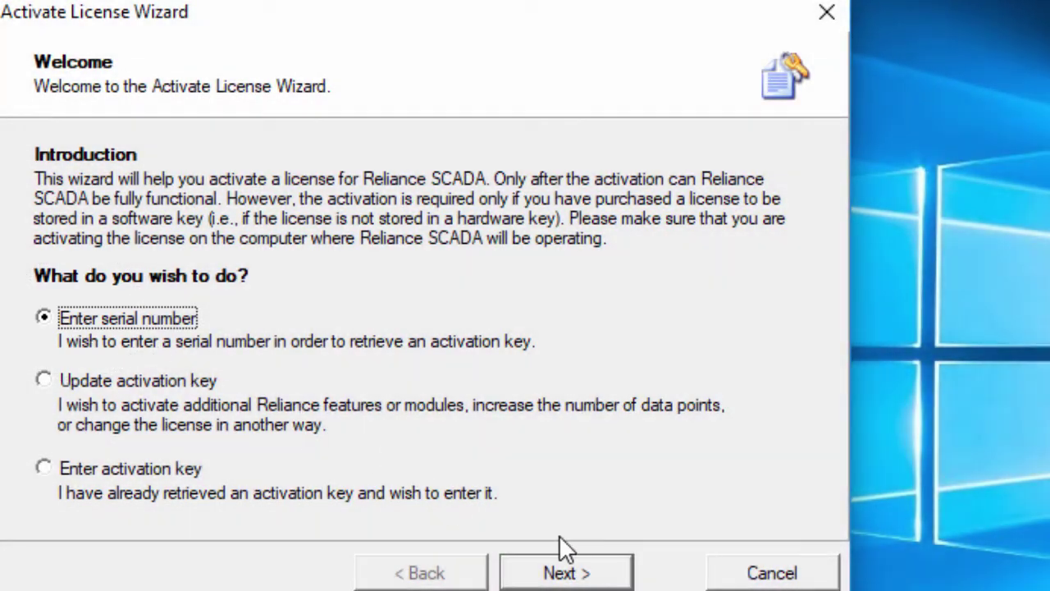
left_click(565, 569)
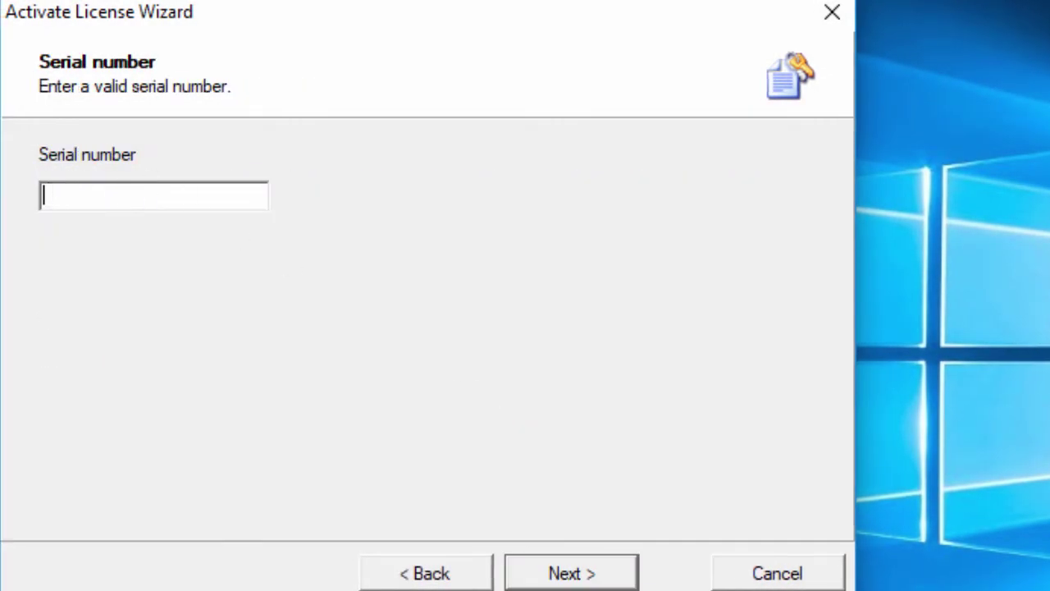
key("ctrl+v")
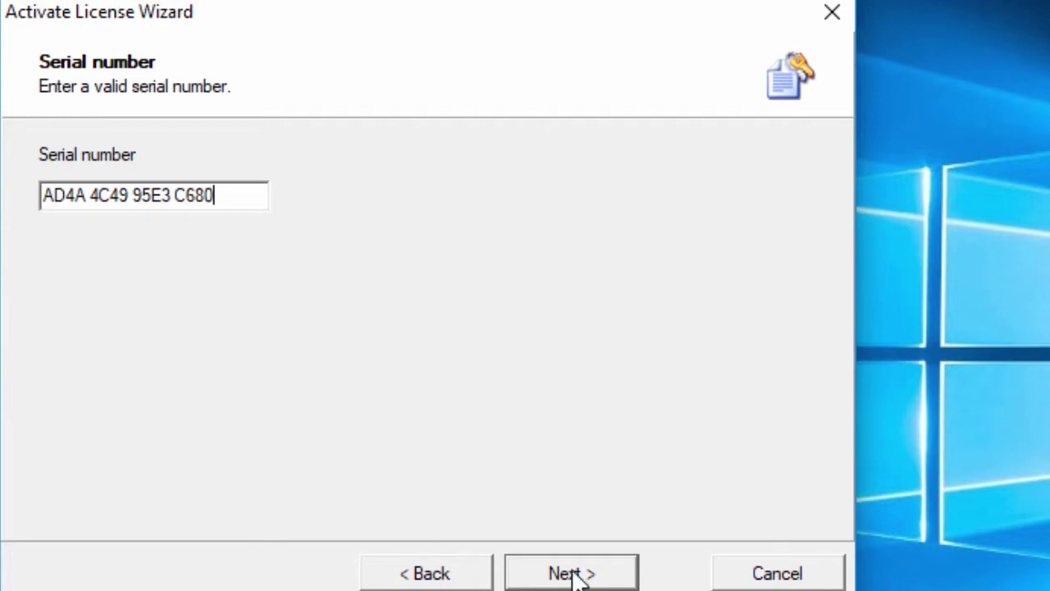
left_click(576, 572)
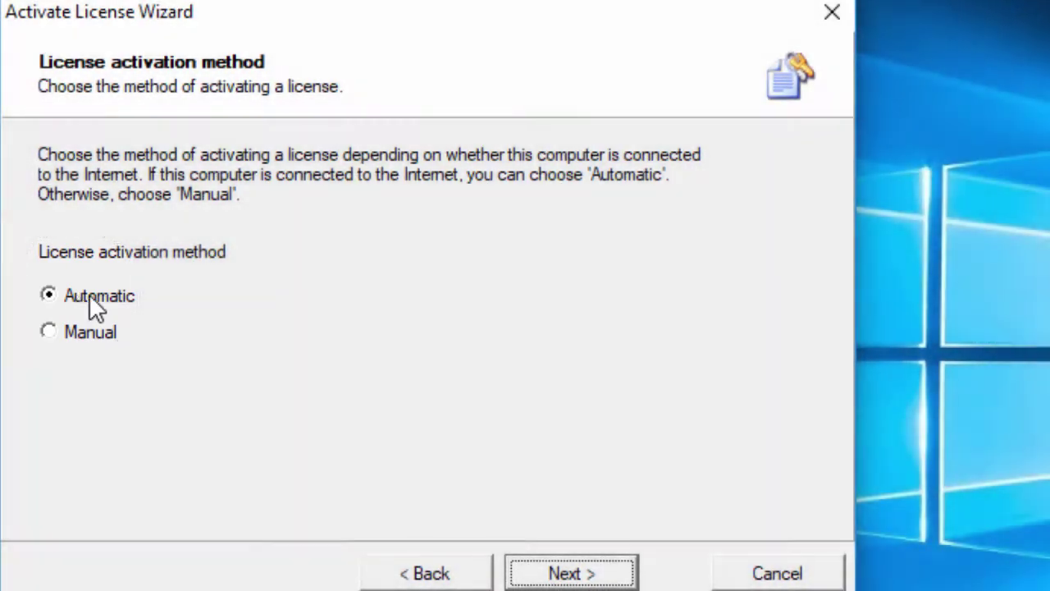
left_click(611, 568)
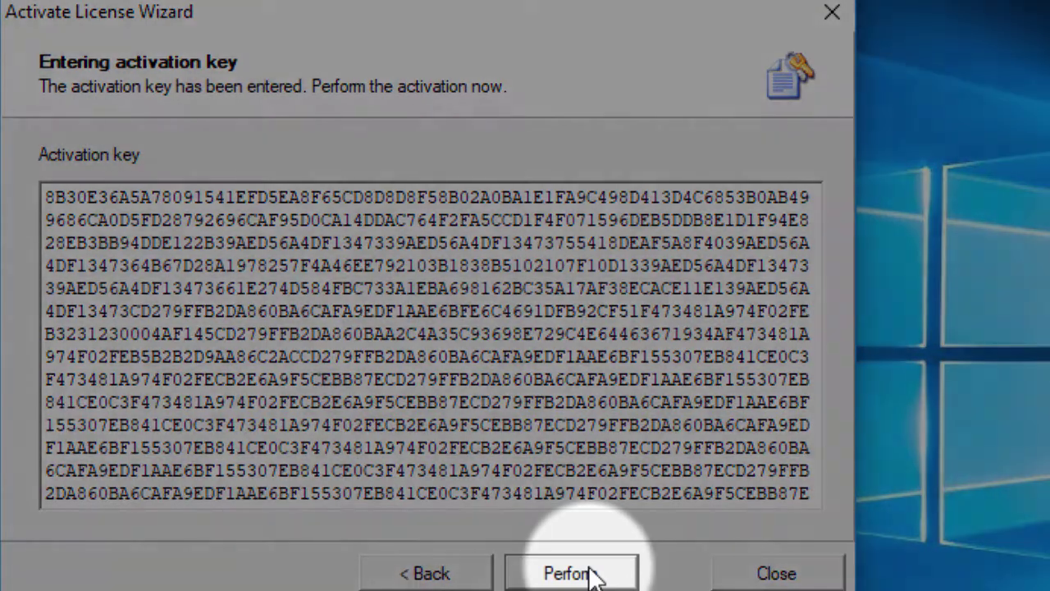
left_click(593, 574)
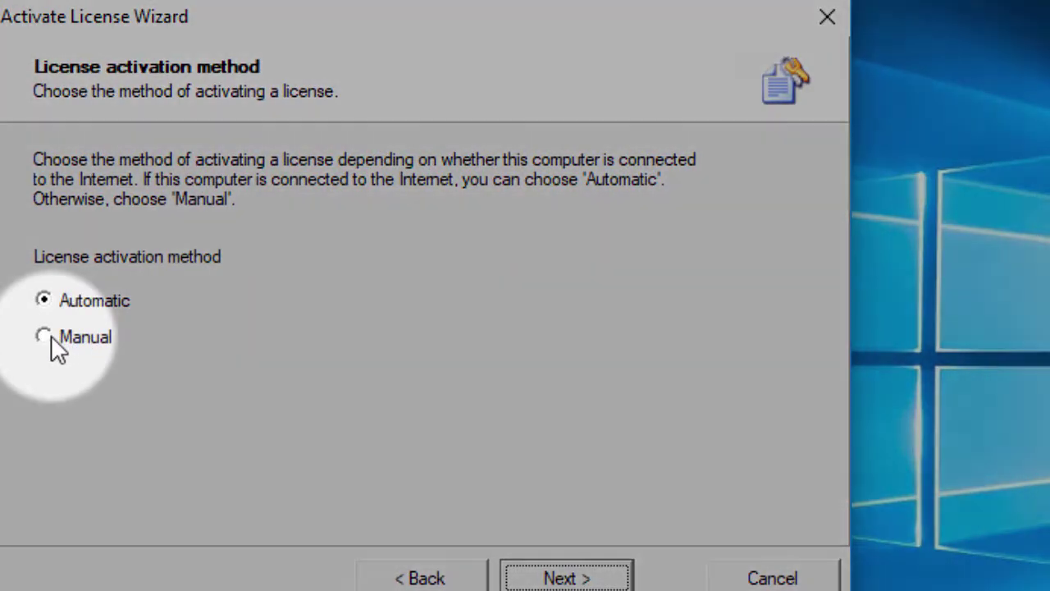
Choose Manual activation and continue to the registration key step.
left_click(49, 336)
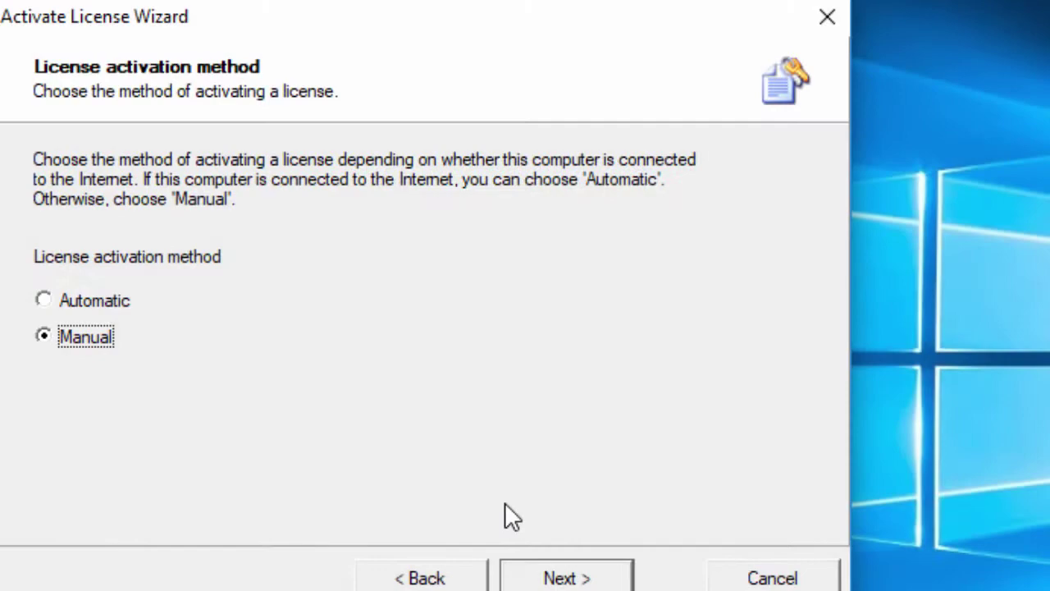
left_click(565, 580)
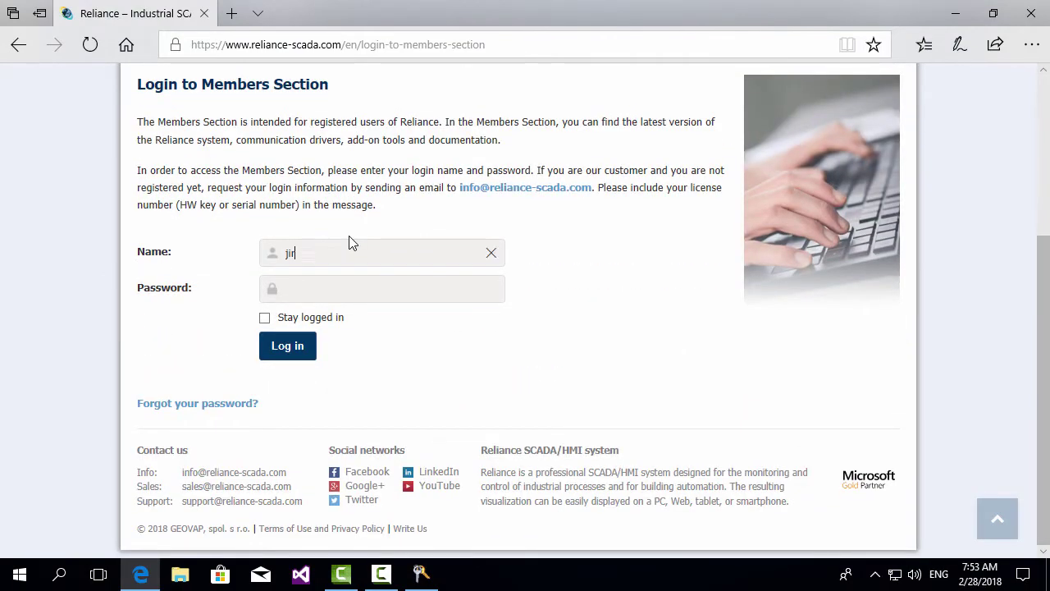
Log in to the members section, paste the registration key on Reliance 4 License Activation, and generate the activation key.
type("a*********")
left_click(289, 348)
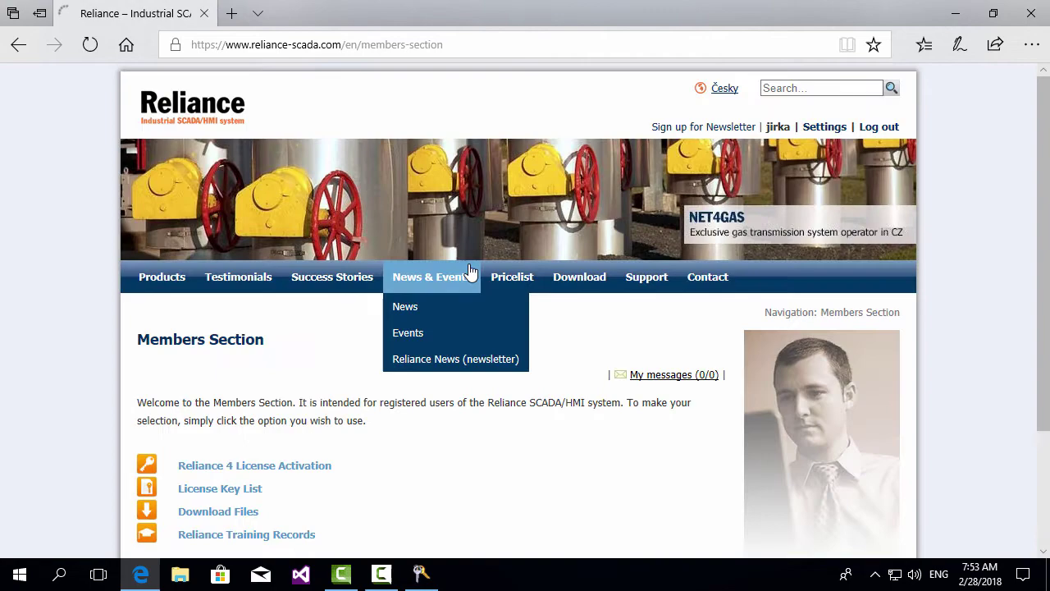
left_click(210, 473)
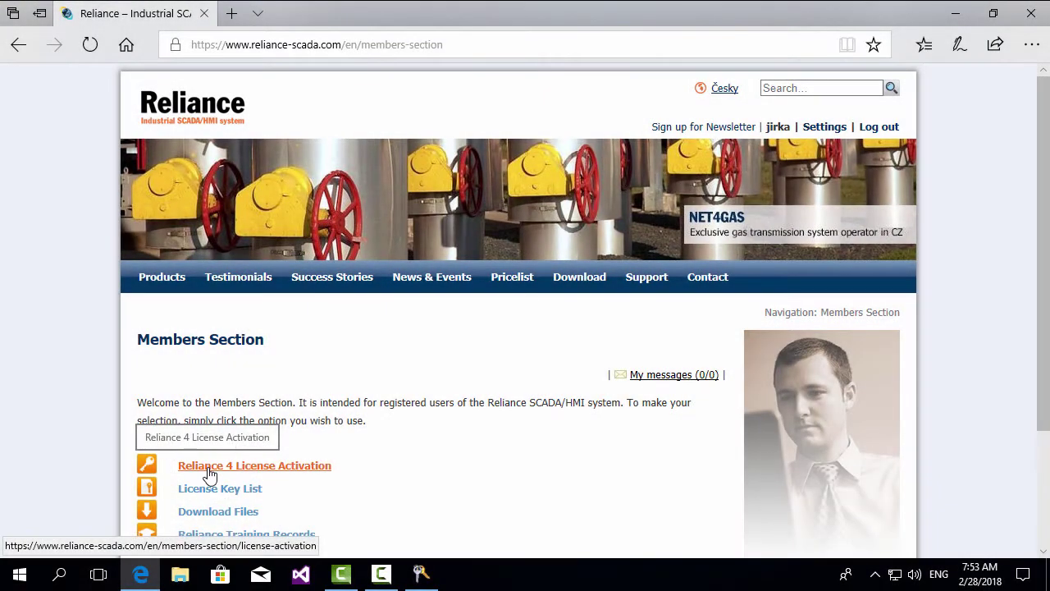
left_click(209, 473)
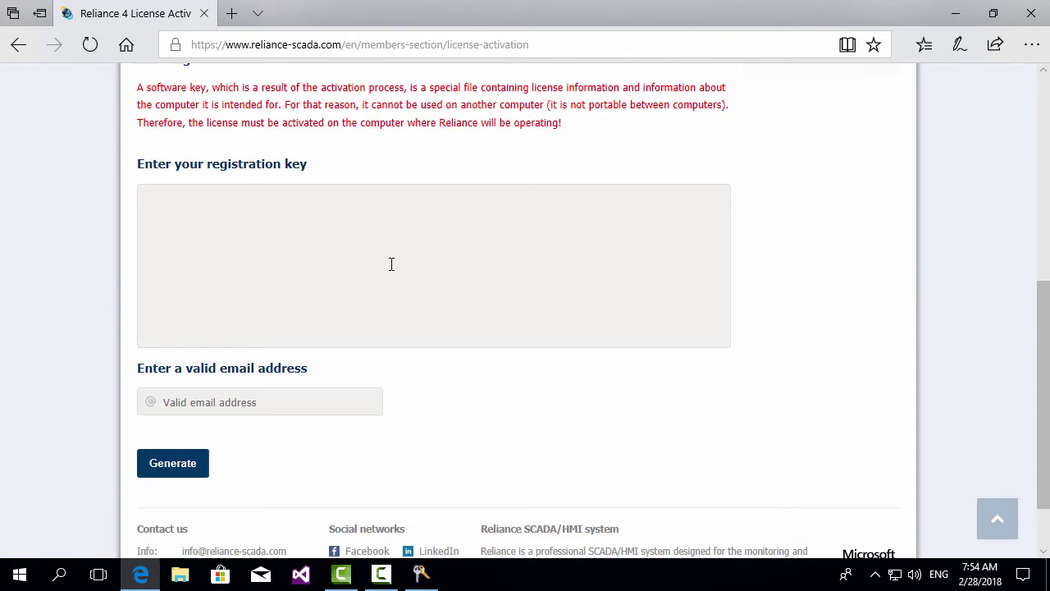
key("ctrl+v")
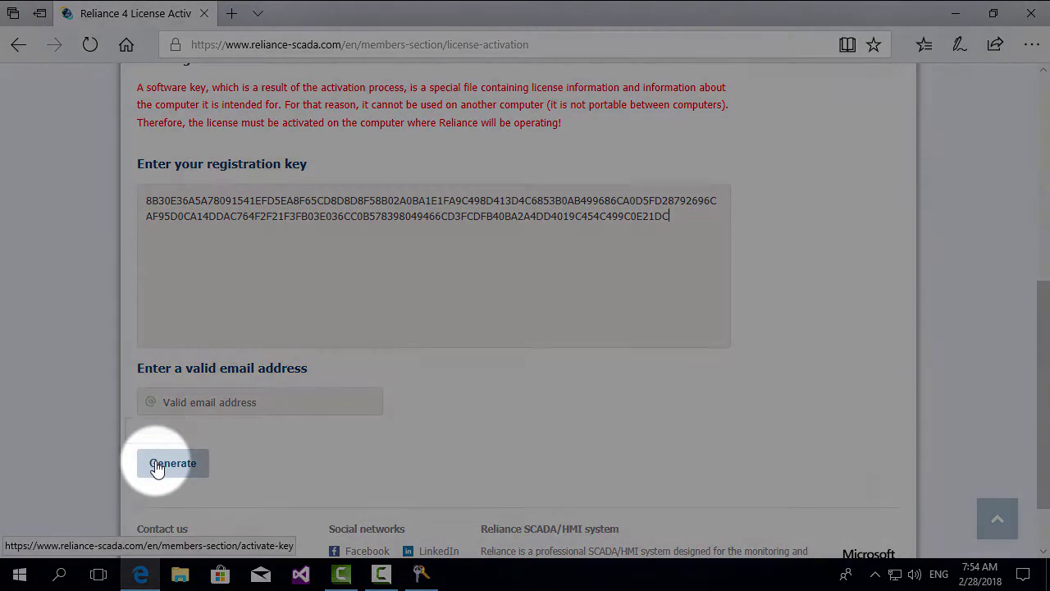
left_click(156, 466)
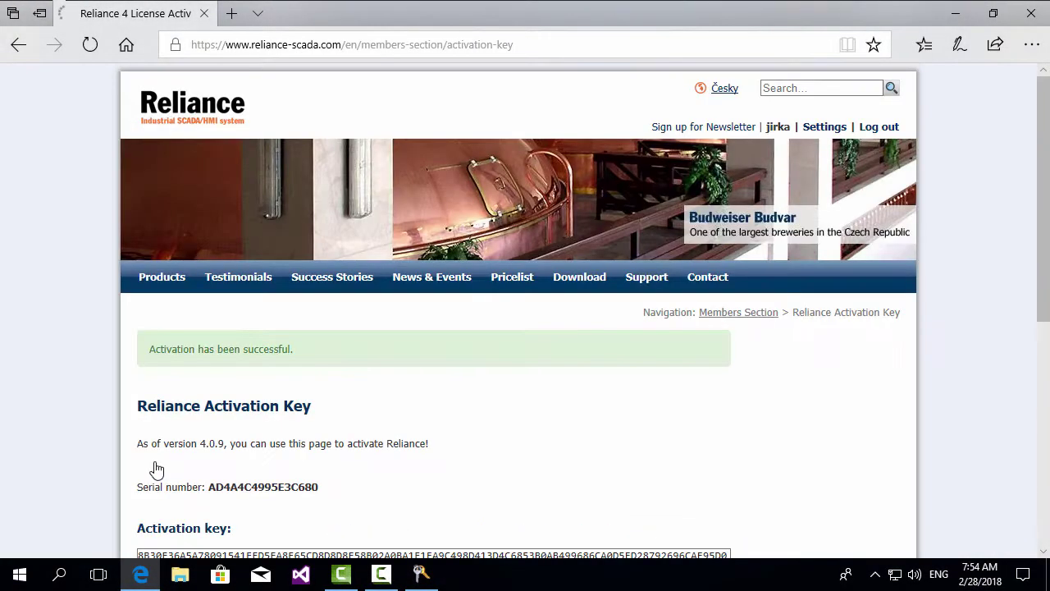
Select the entire generated activation key and copy it.
scroll(261, 399, "down", 5)
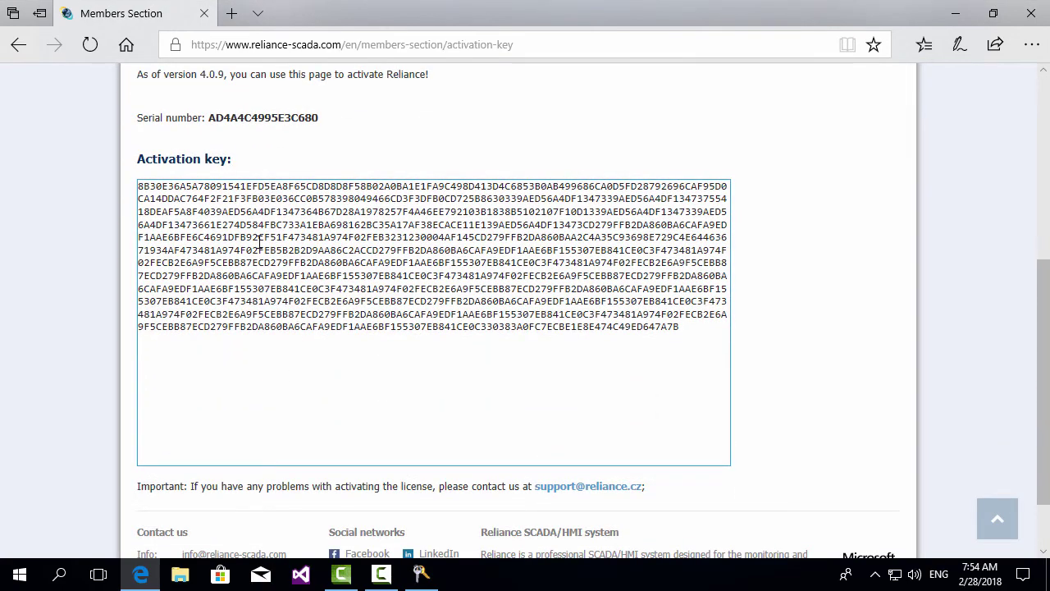
right_click(259, 243)
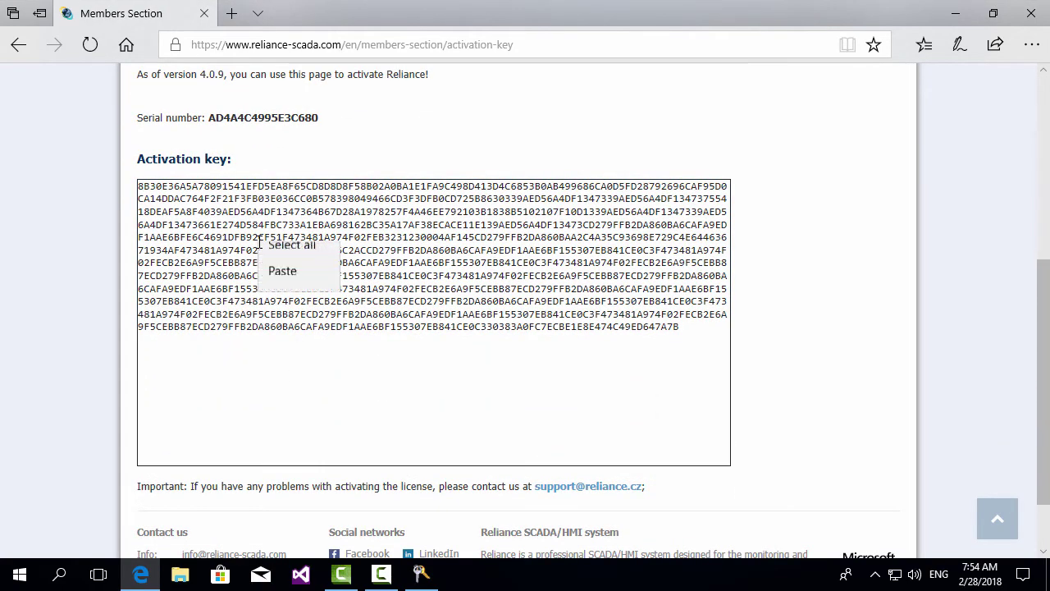
left_click(289, 295)
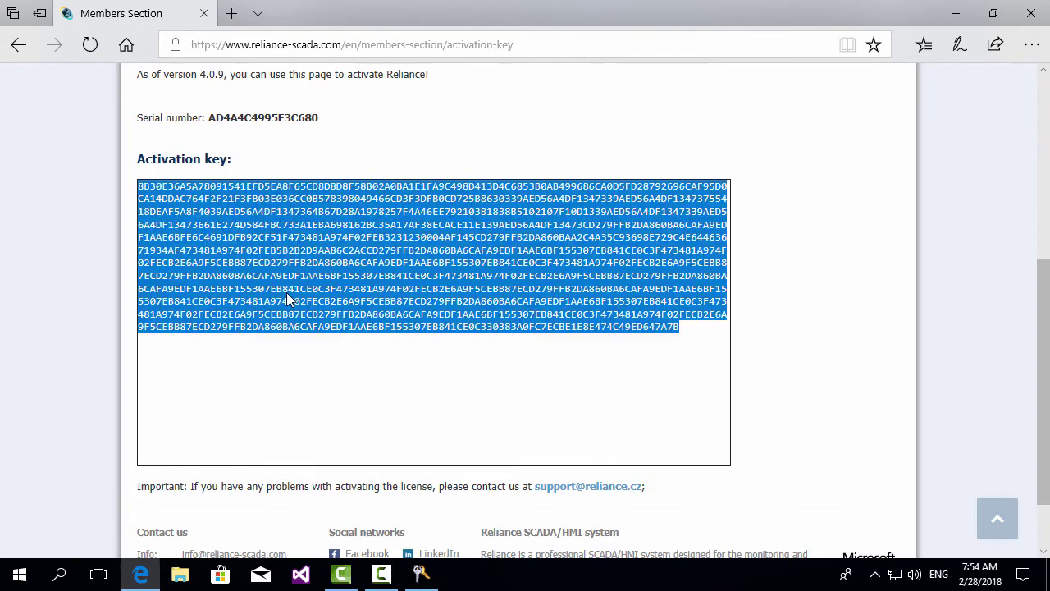
right_click(287, 300)
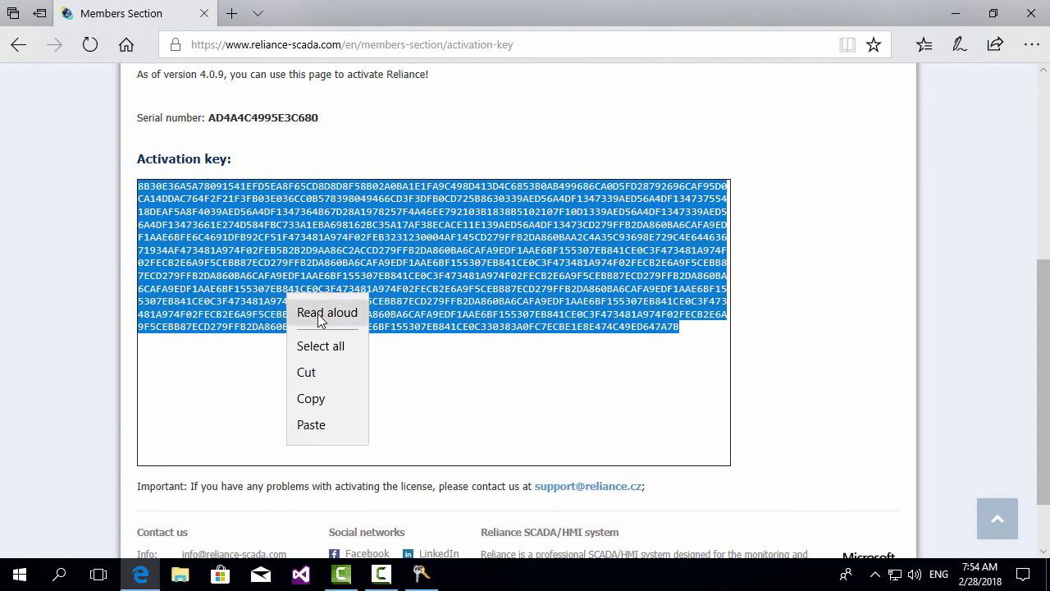
left_click(316, 400)
Paste the copied activation key into the wizard, perform the activation, and close the wizard.
left_click(421, 574)
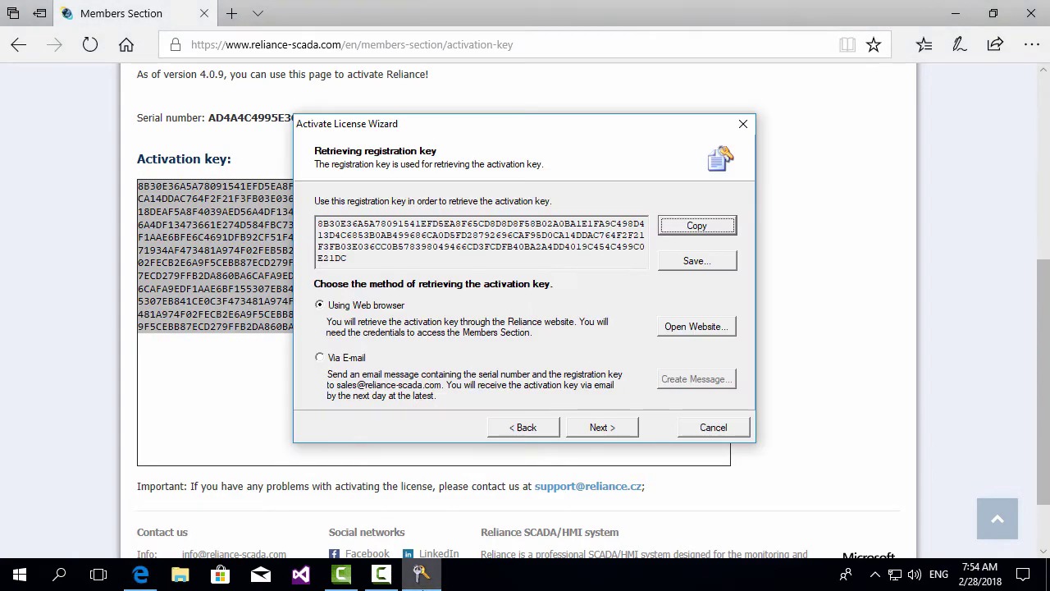
left_click(610, 428)
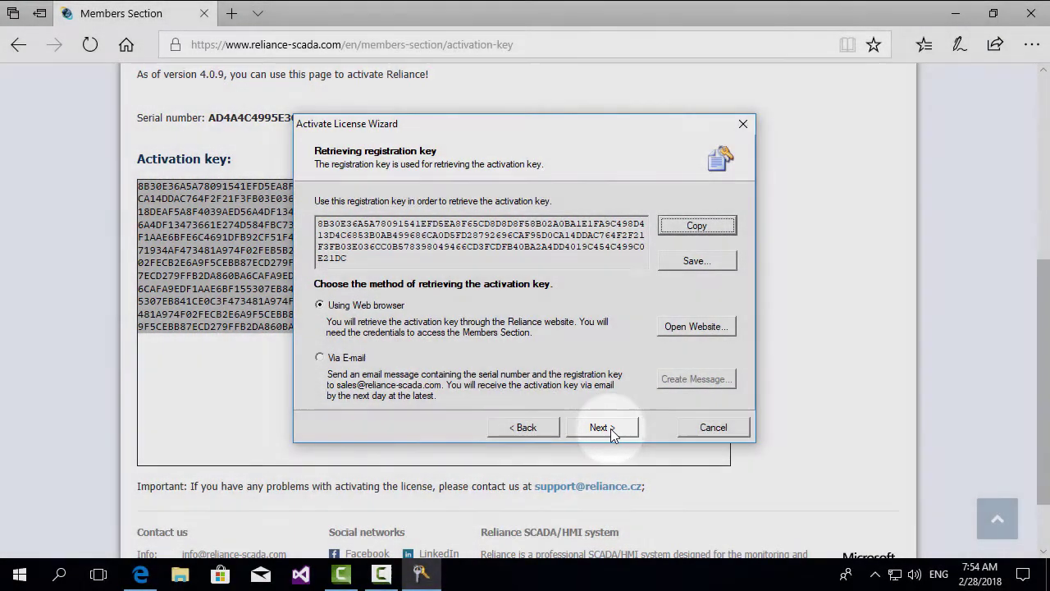
left_click(610, 429)
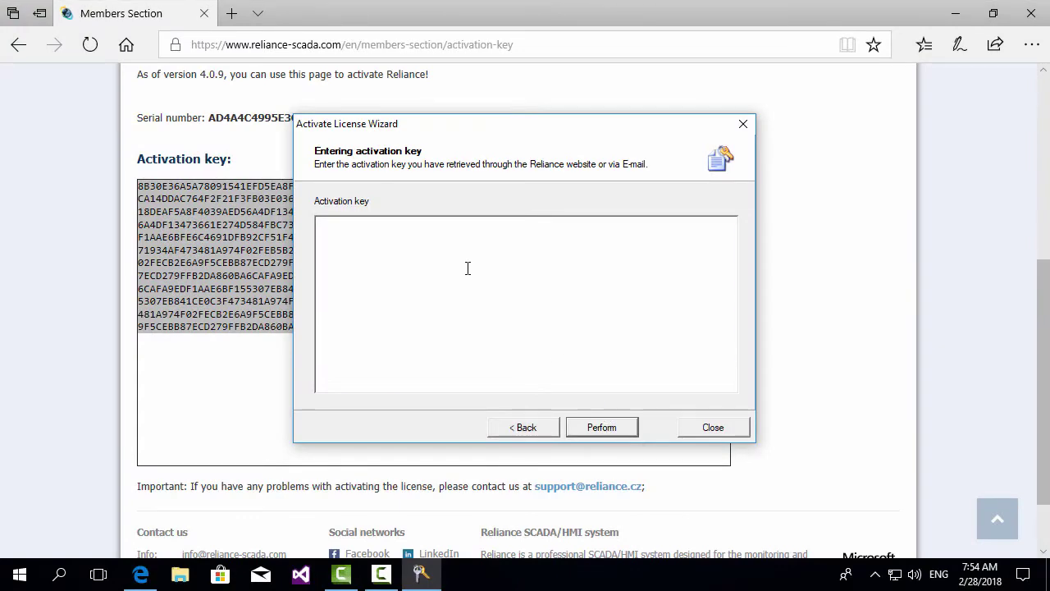
key("ctrl+v")
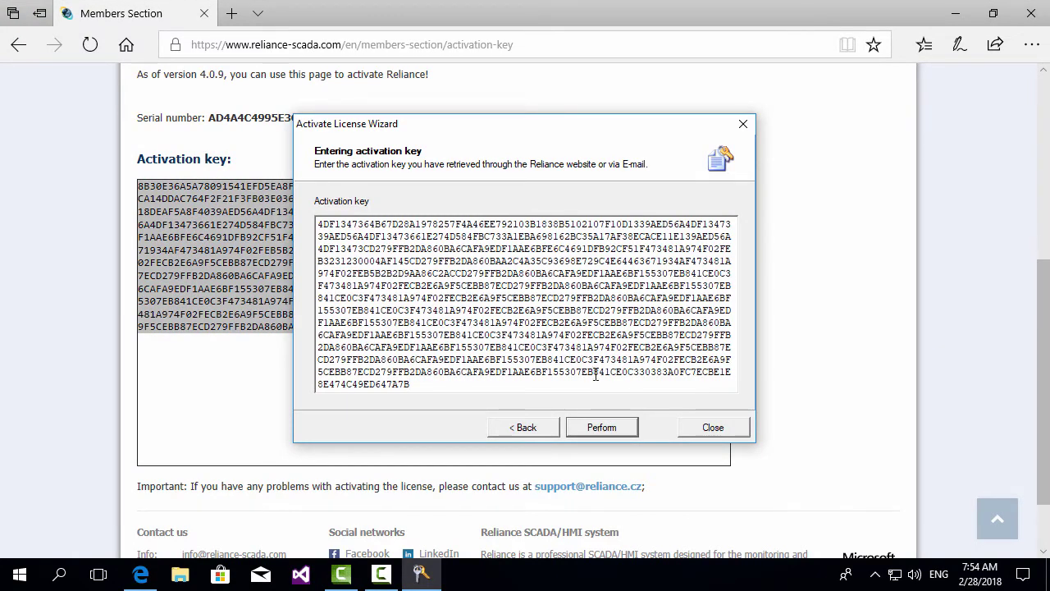
left_click(603, 428)
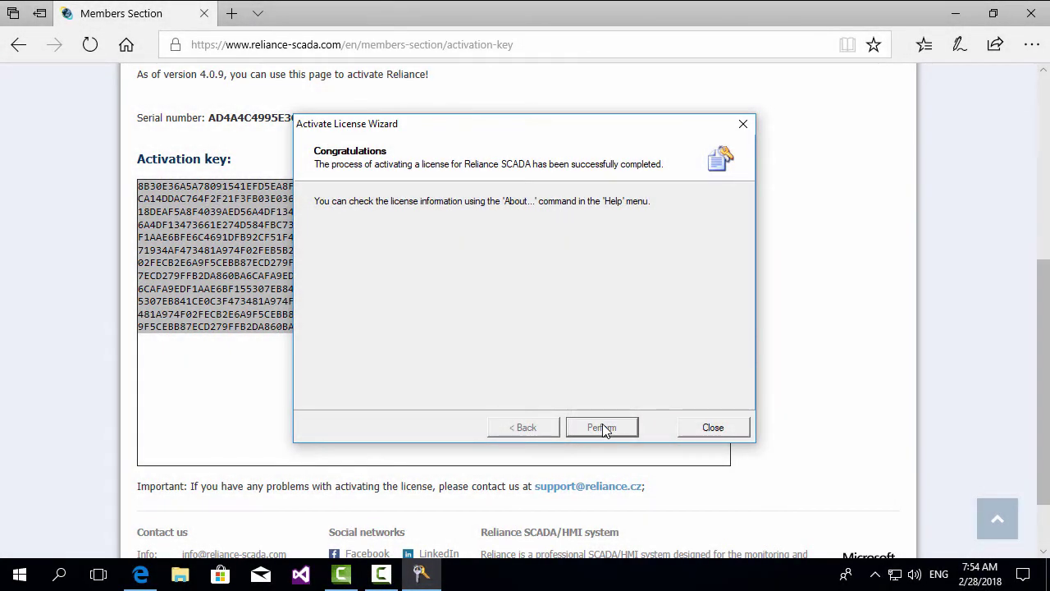
left_click(722, 427)
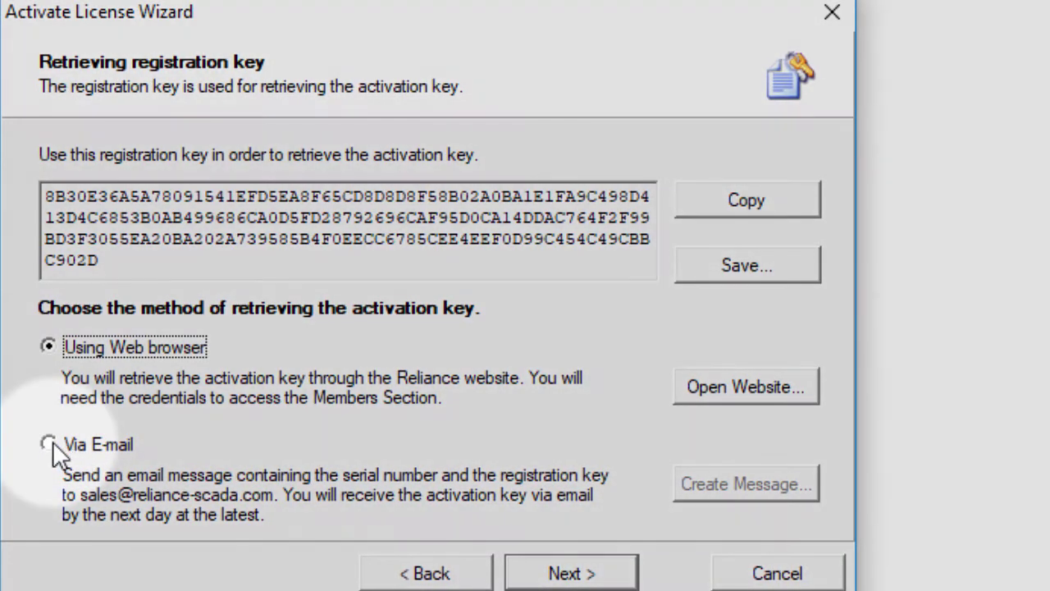
Choose Via E-mail, create the registration key message, then paste and submit the received activation key.
left_click(50, 443)
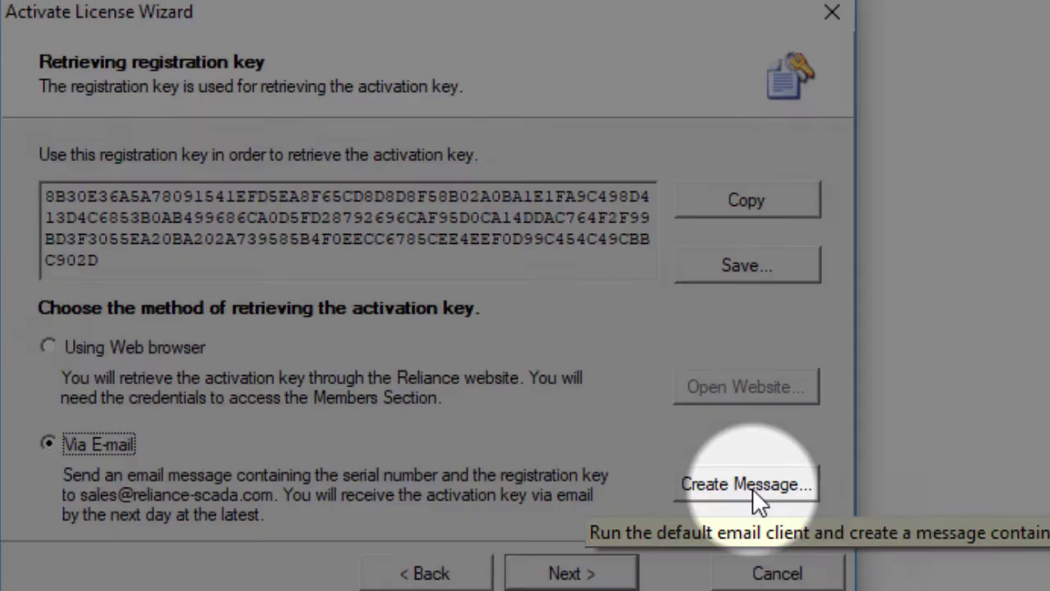
left_click(753, 488)
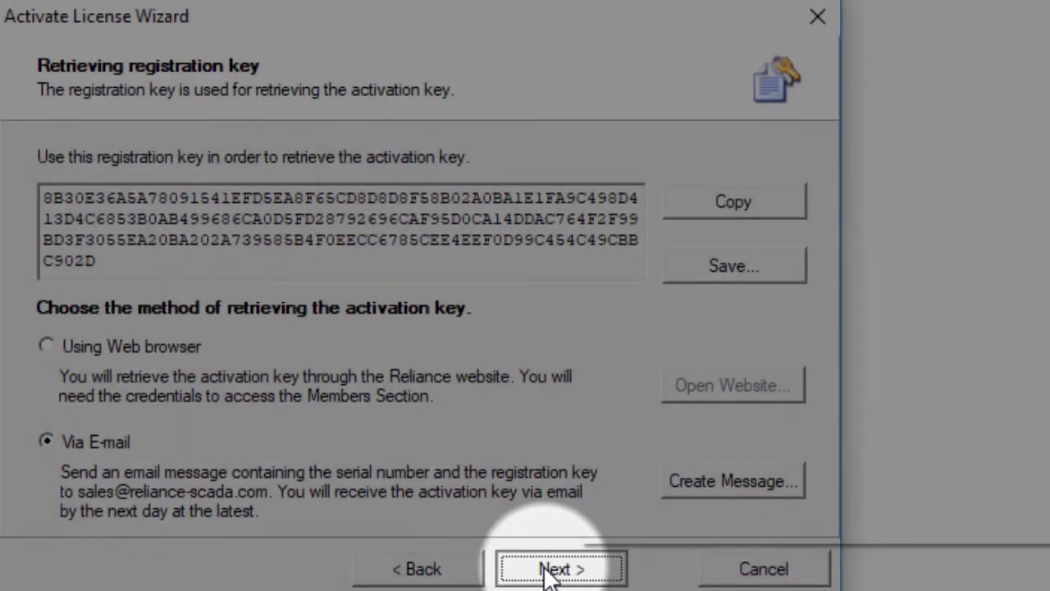
left_click(548, 572)
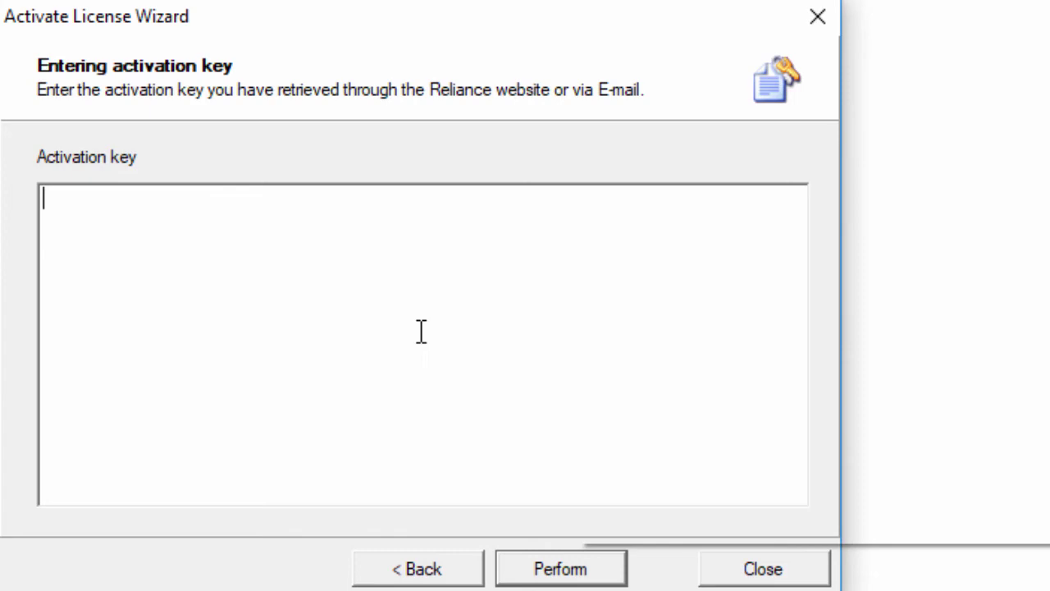
key("ctrl+v")
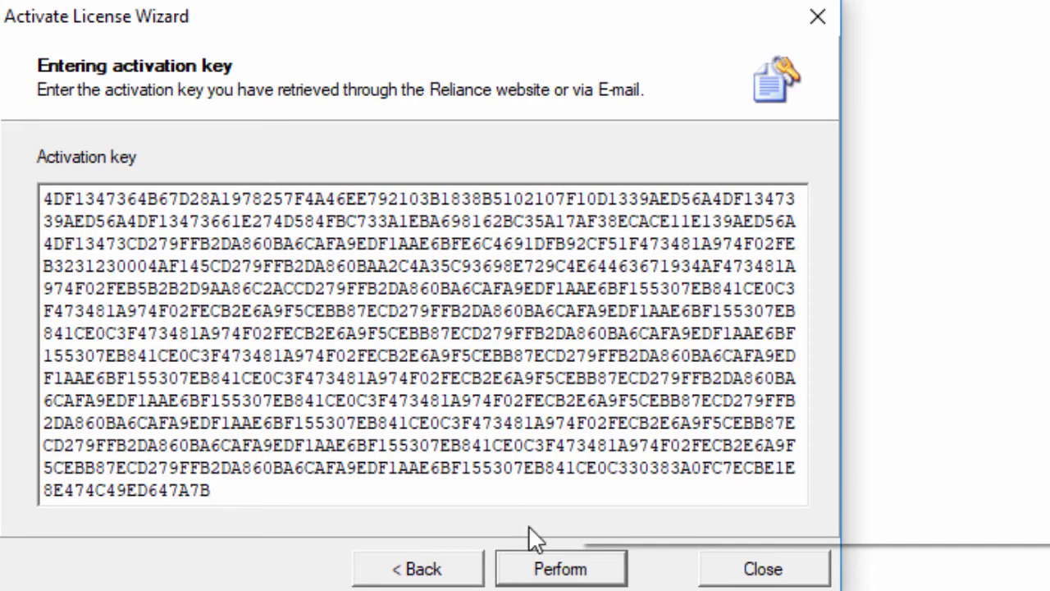
left_click(577, 576)
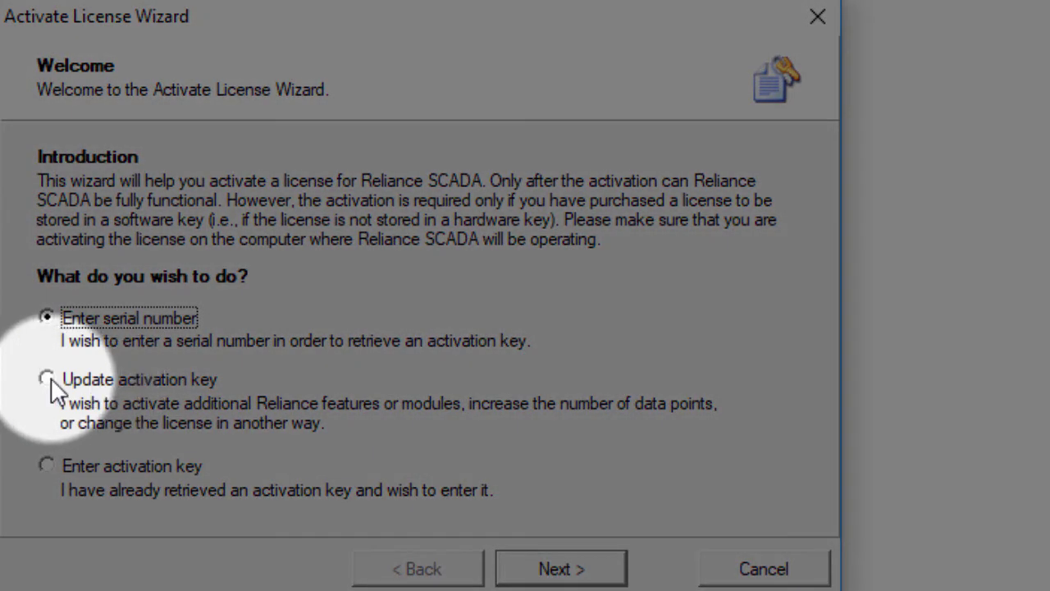
Preview Update activation key with Manual activation, then go back to the Welcome page.
left_click(48, 380)
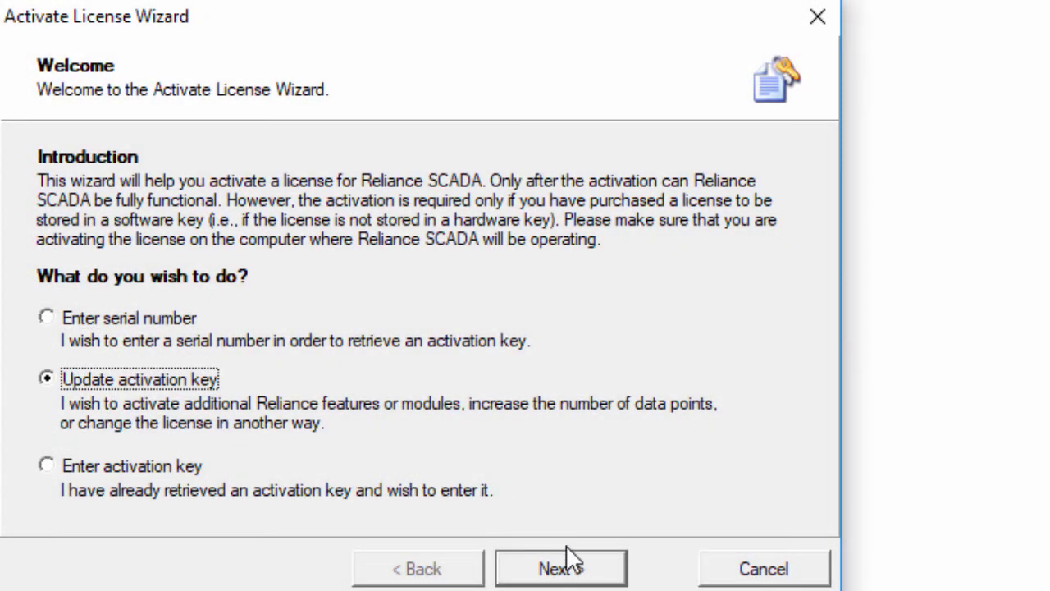
left_click(566, 562)
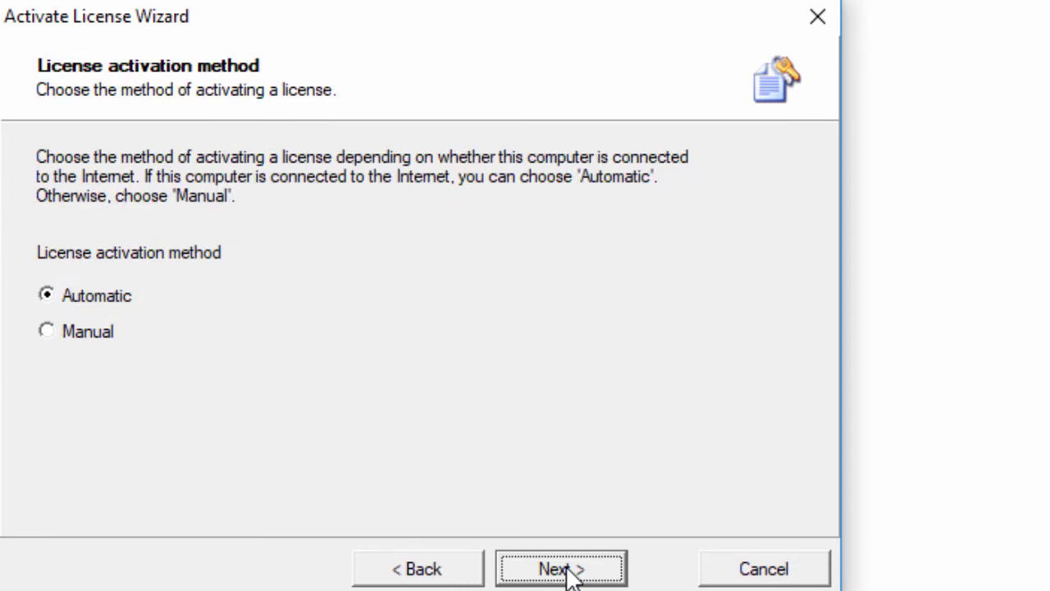
left_click(72, 333)
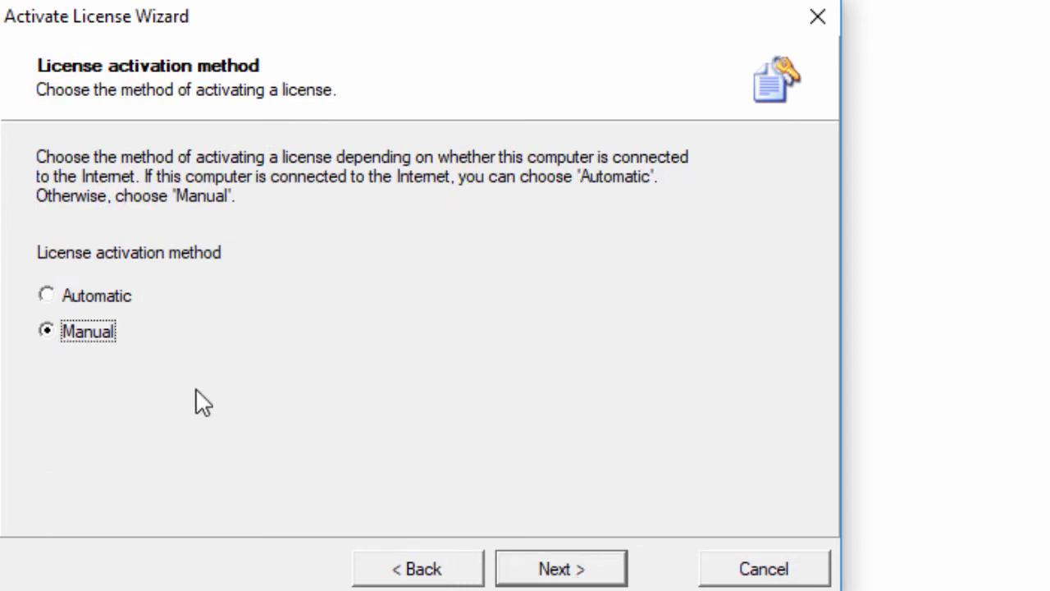
left_click(566, 568)
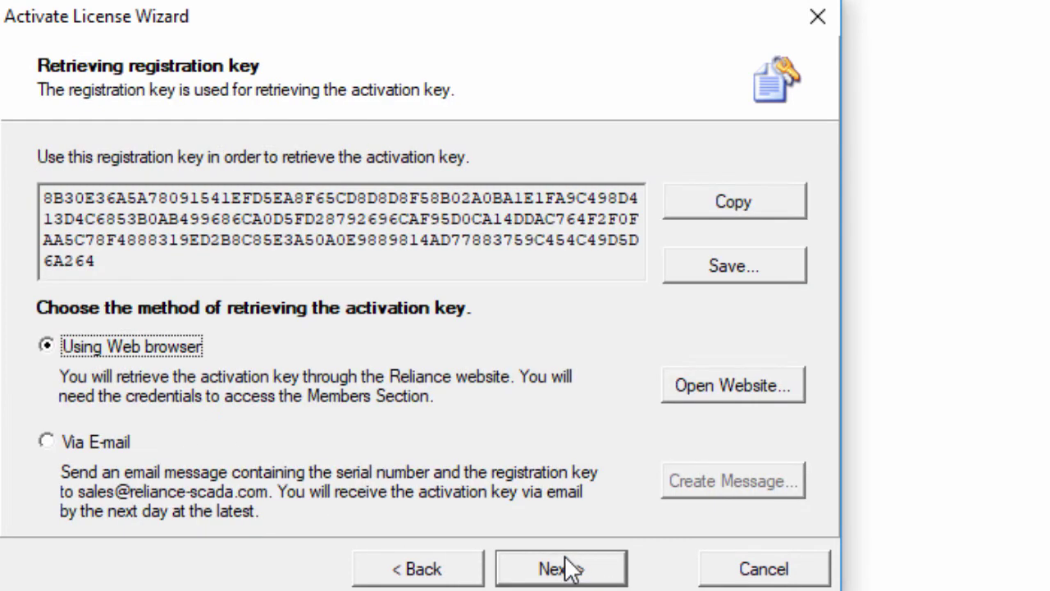
left_click(445, 567)
left_click(432, 571)
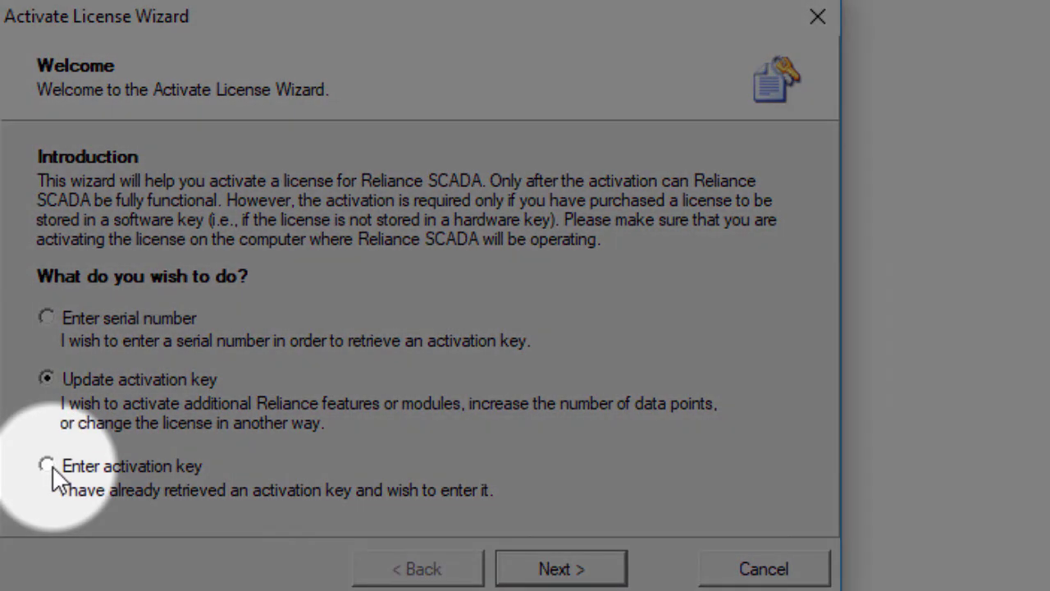
Choose Enter activation key, paste the already retrieved key into the box, and perform activation.
left_click(47, 465)
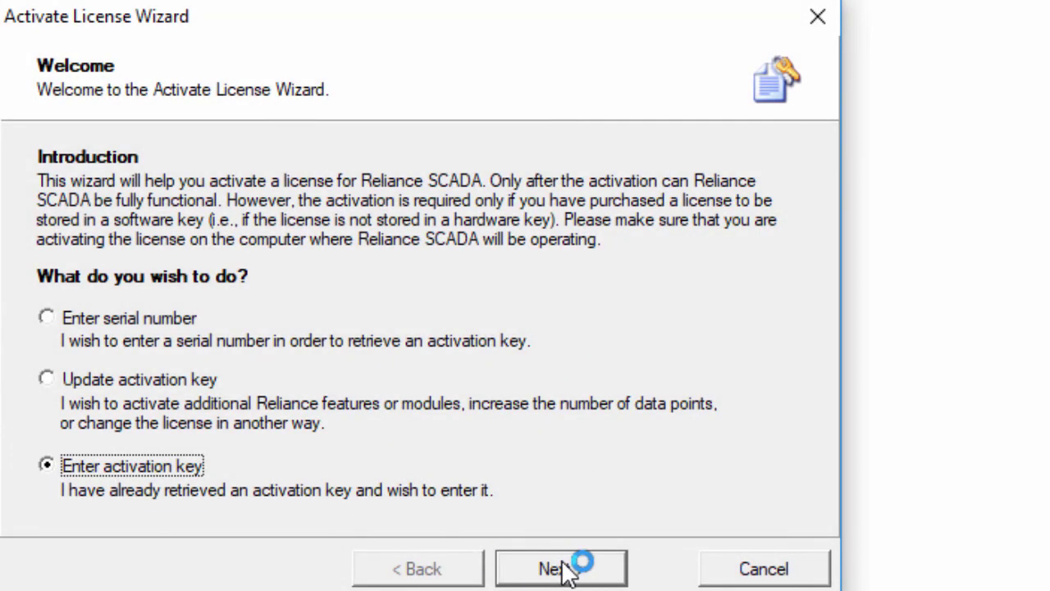
left_click(565, 570)
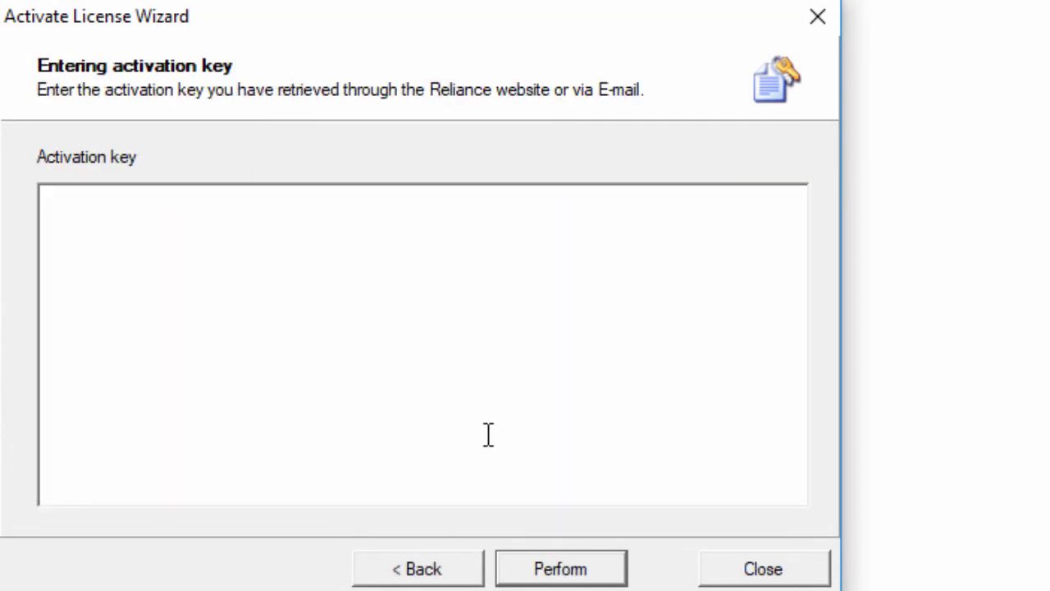
left_click(340, 276)
key("ctrl+v")
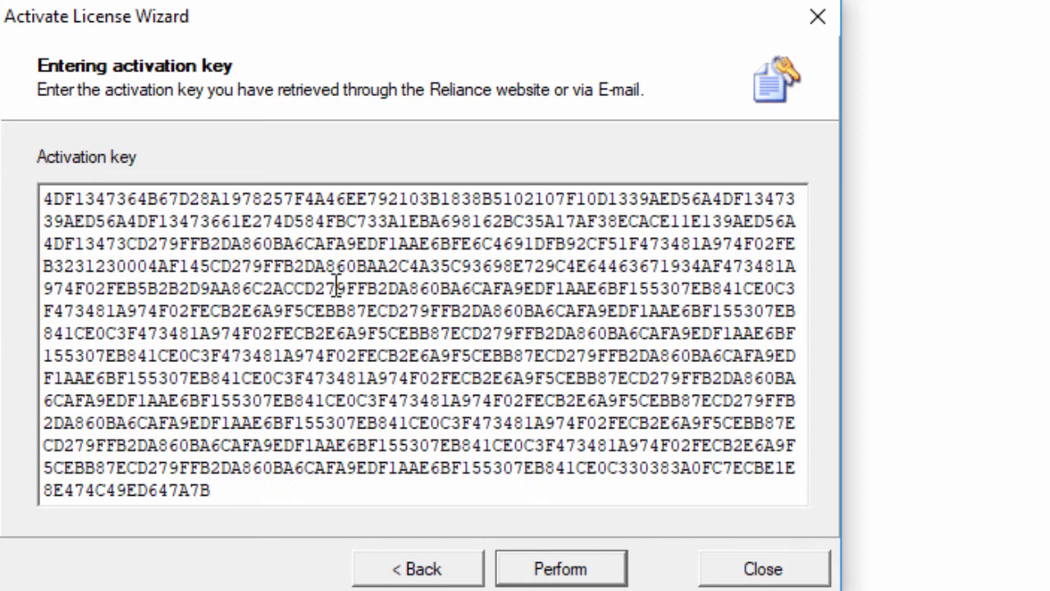
left_click(564, 572)
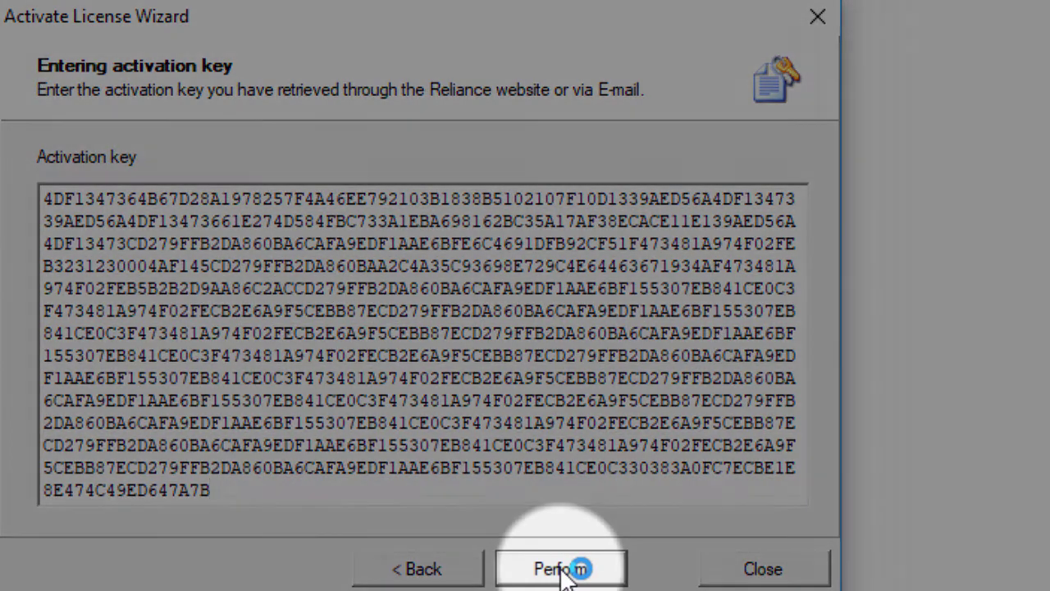